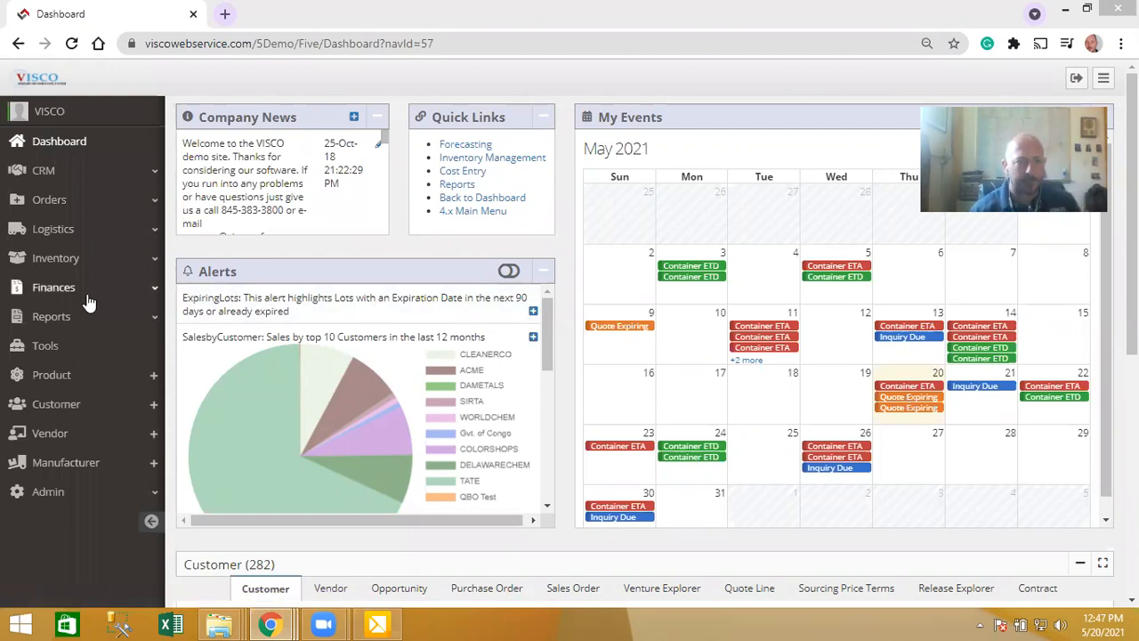
Open the Costs page of the Finances section and dismiss the calendar notification
click(57, 292)
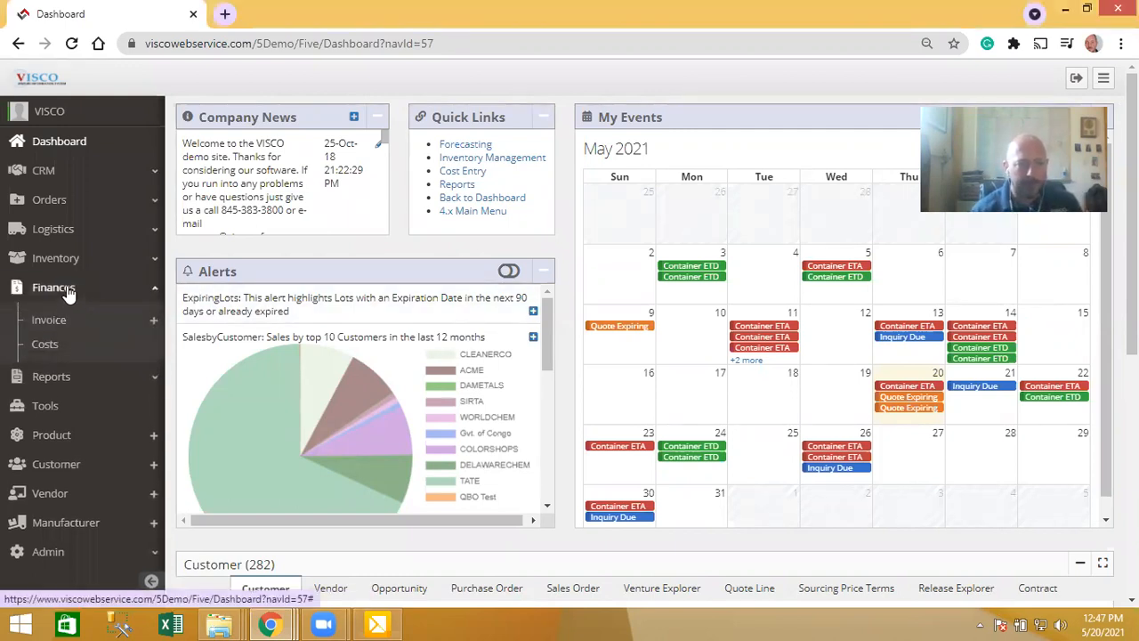
click(43, 347)
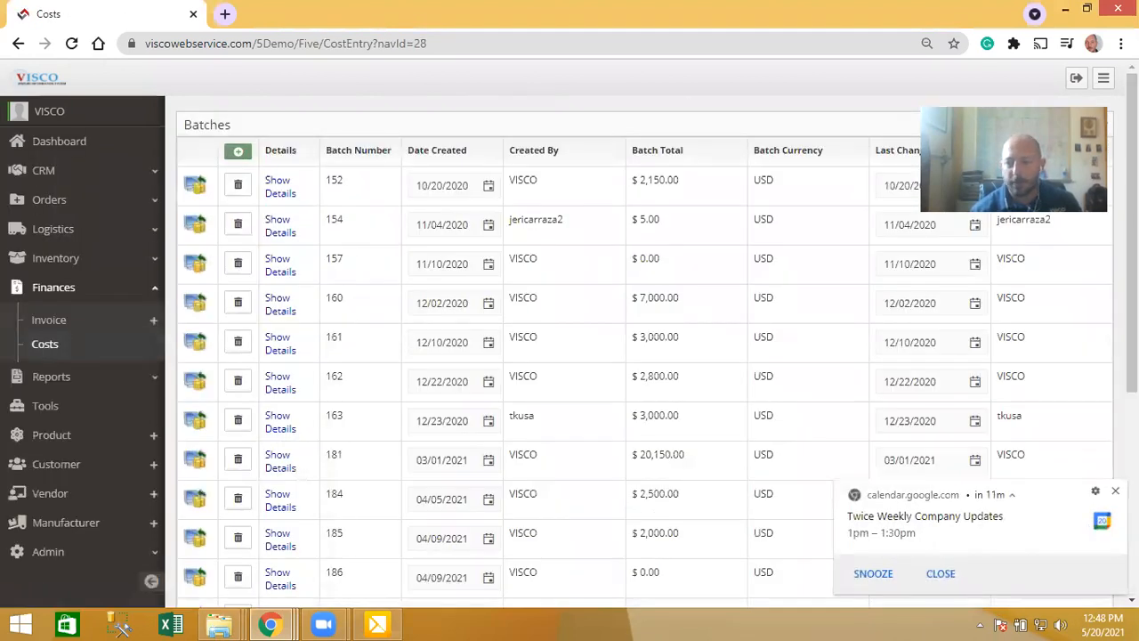
click(1115, 491)
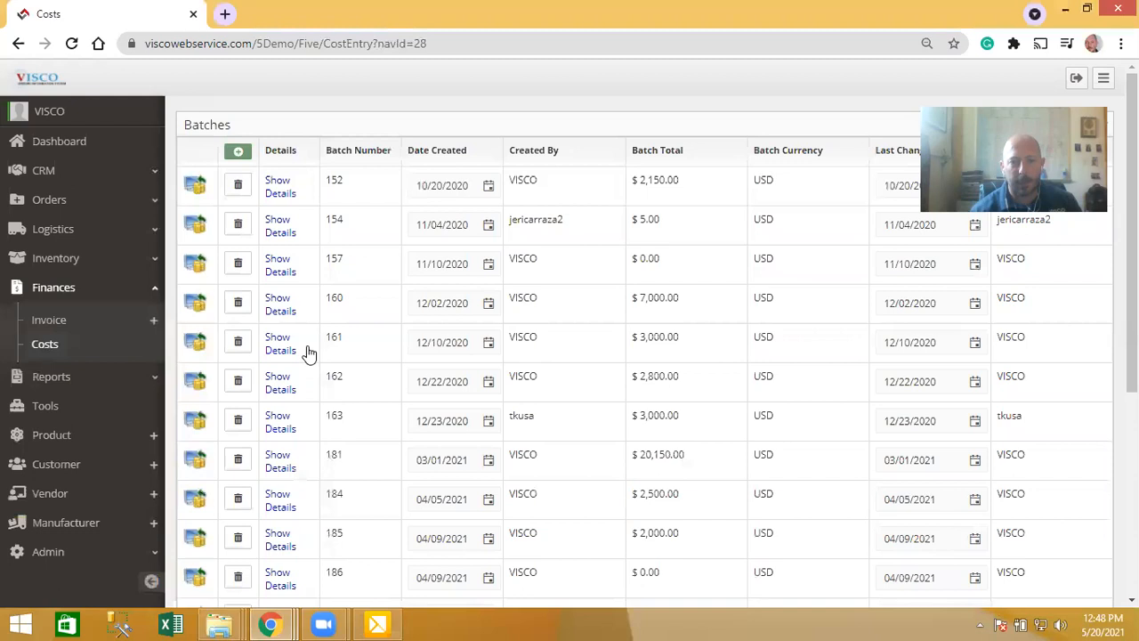
Create a new cost batch in the Batches list
scroll(300, 470, down, 3)
scroll(300, 470, up, 3)
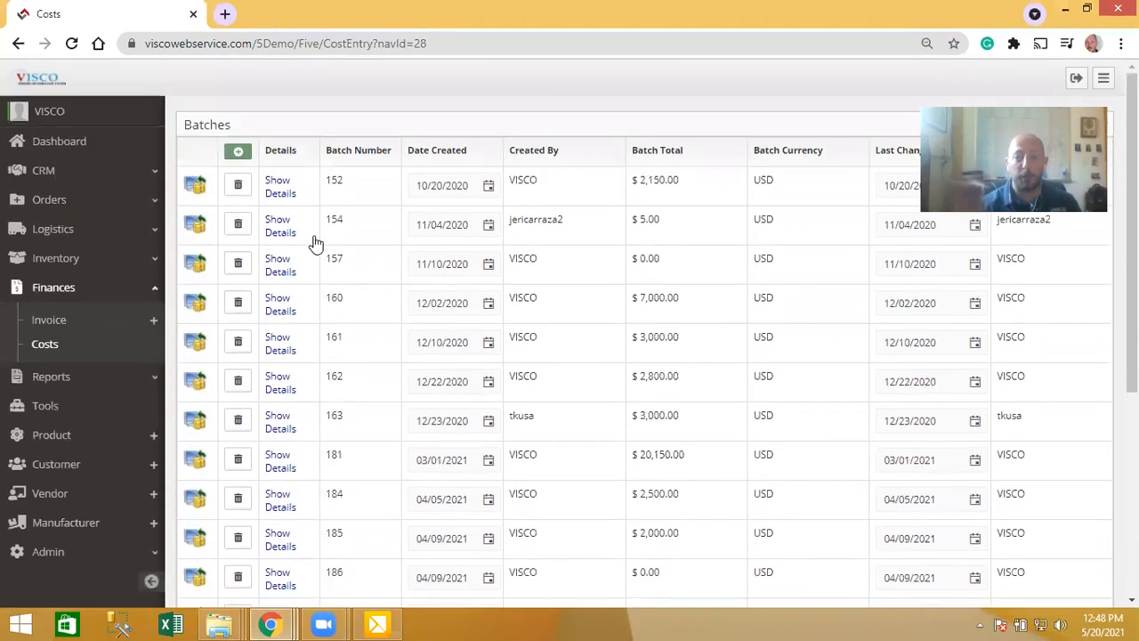
click(235, 153)
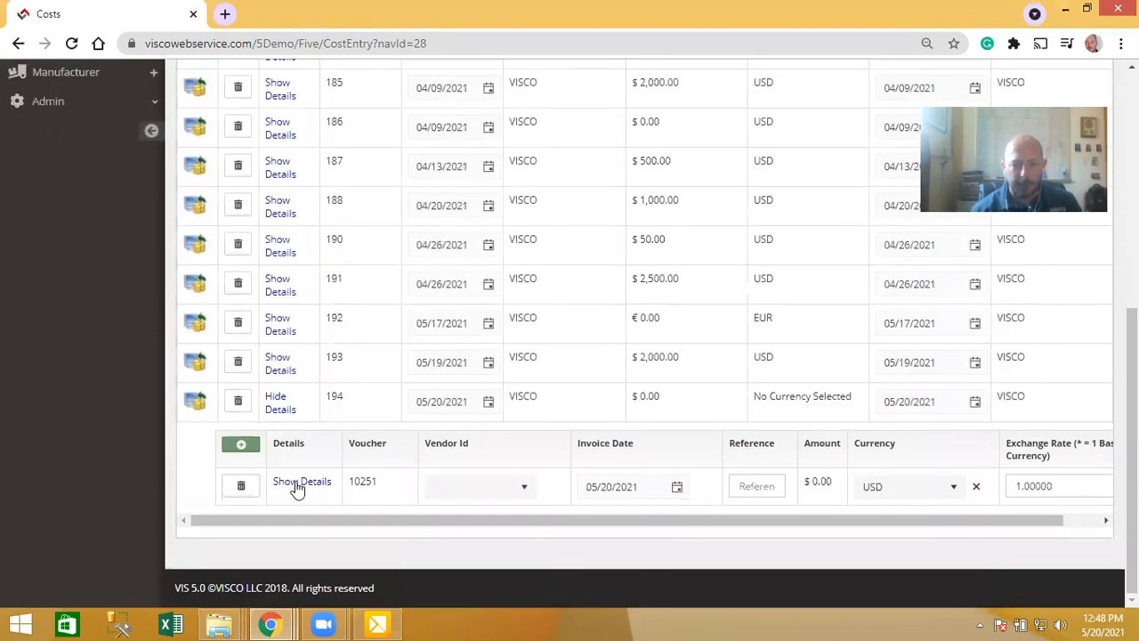
Set the new batch's voucher to vendor ABX with reference 56656
click(509, 494)
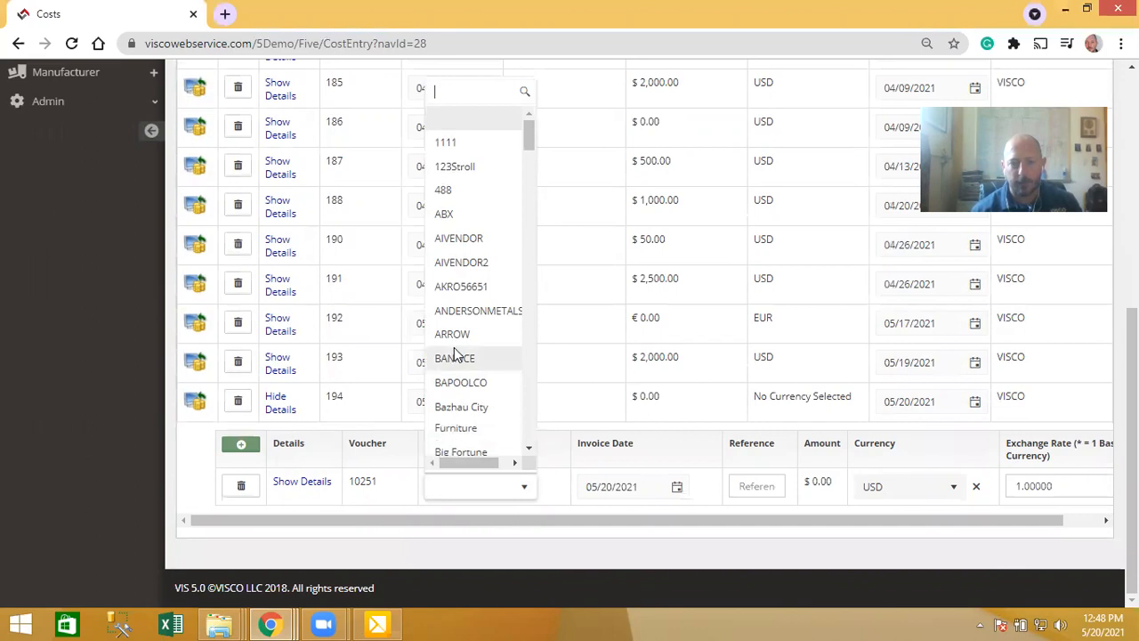
click(449, 215)
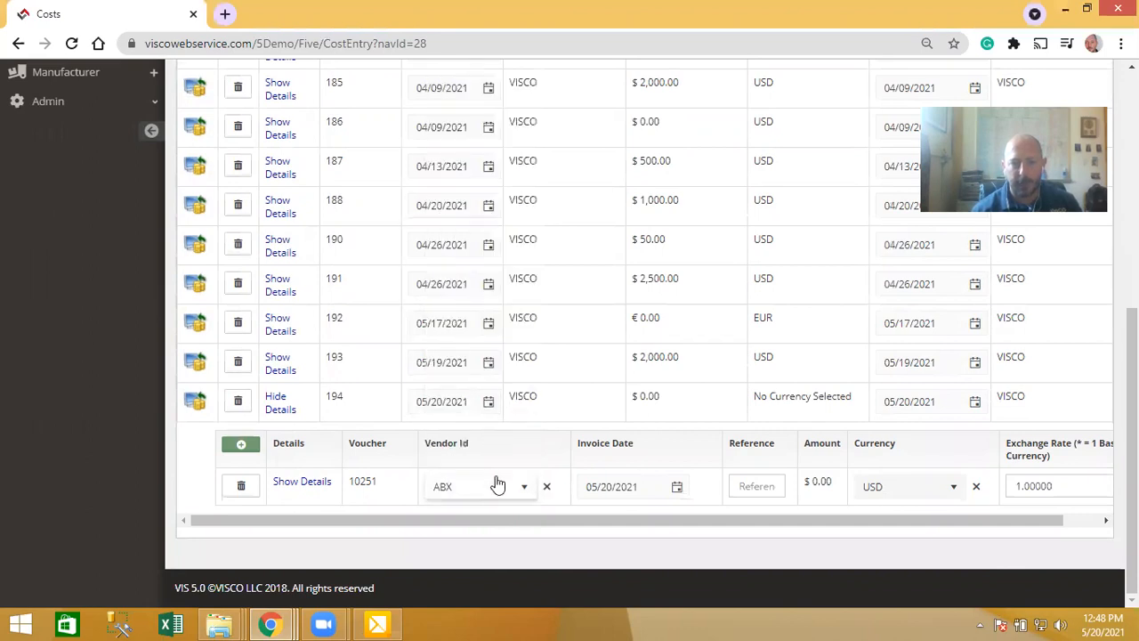
click(632, 491)
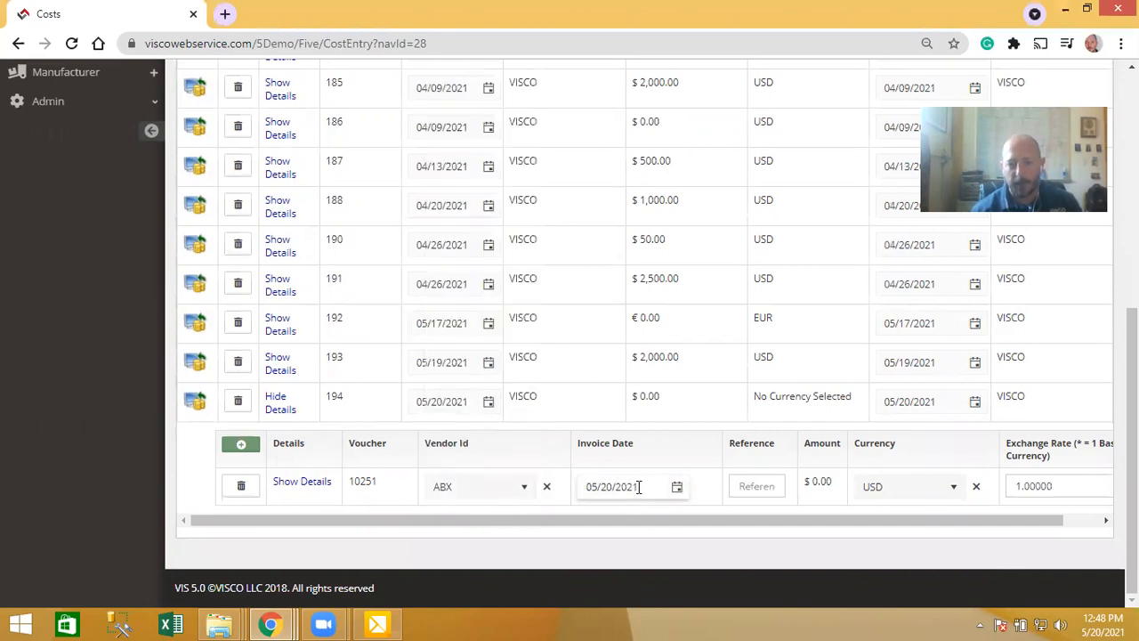
click(732, 485)
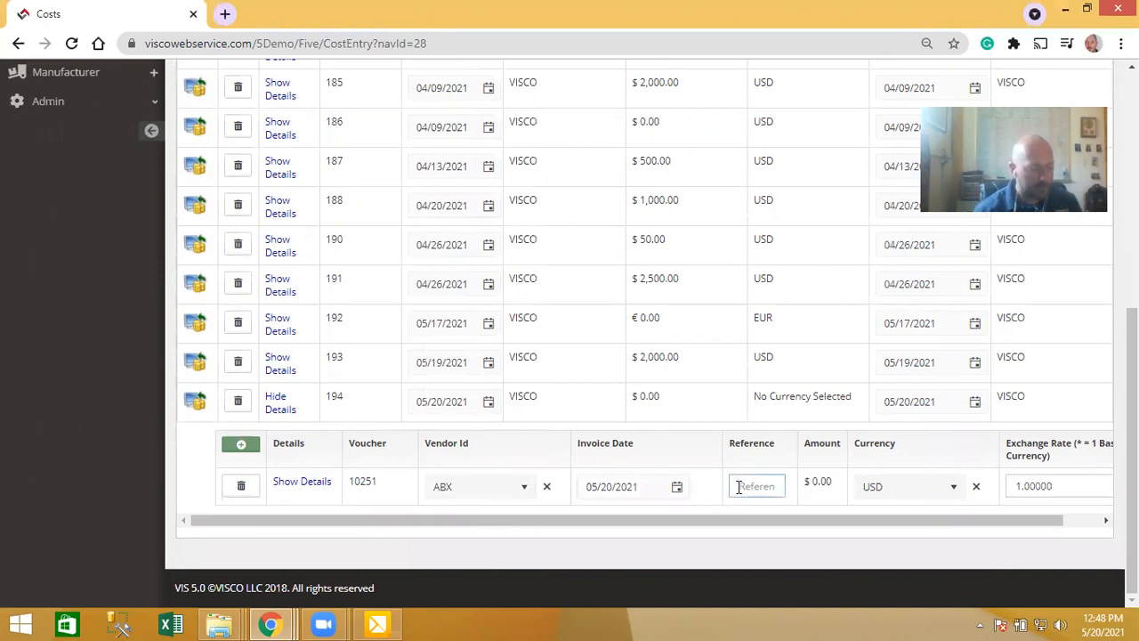
text(566)
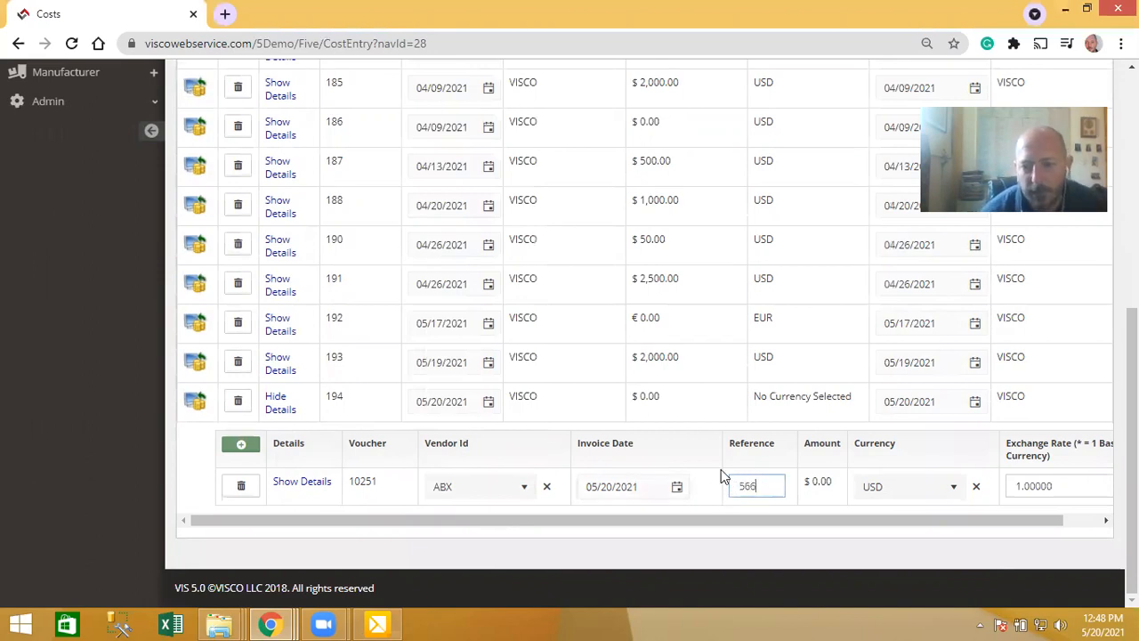
text(56)
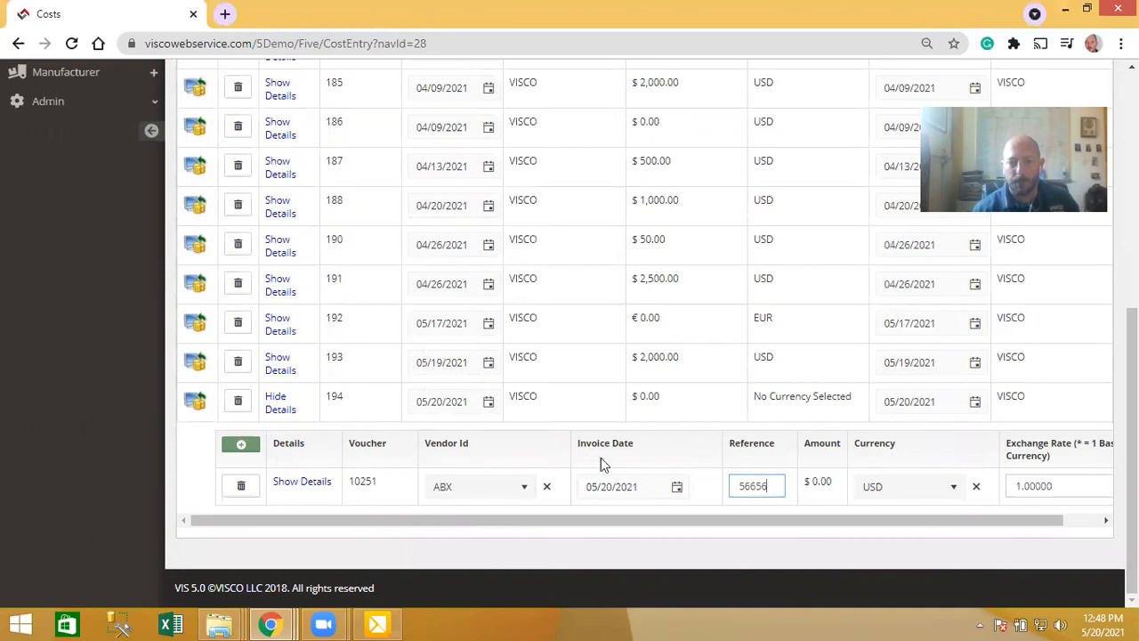
Expand the ABX voucher's cost details and set the cost type of its first line to Ocean Freight
click(305, 488)
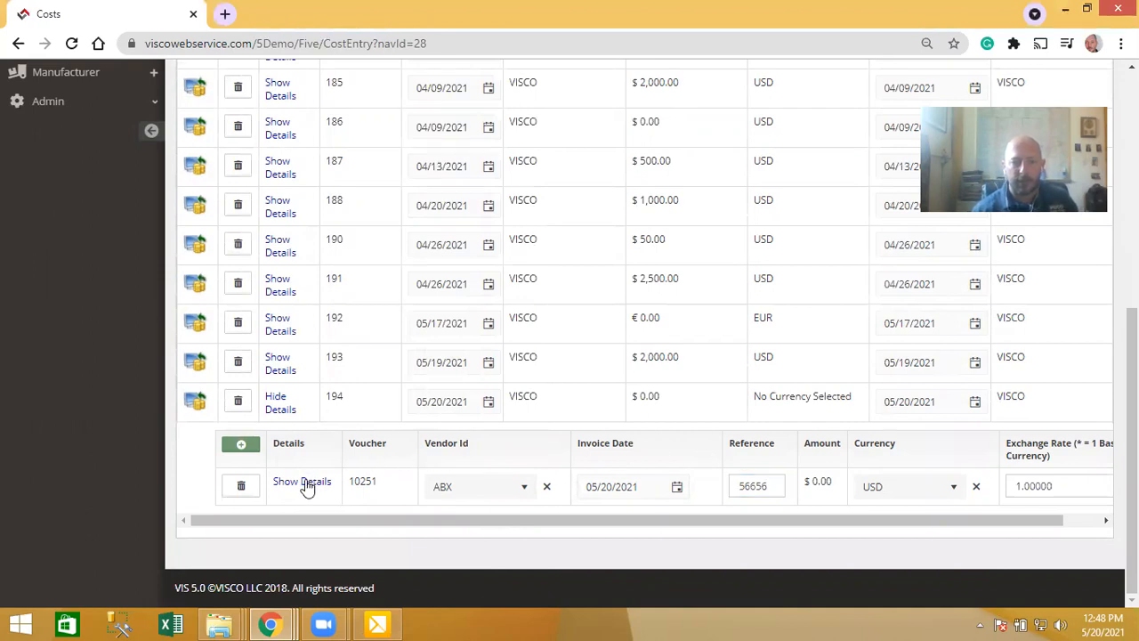
click(307, 485)
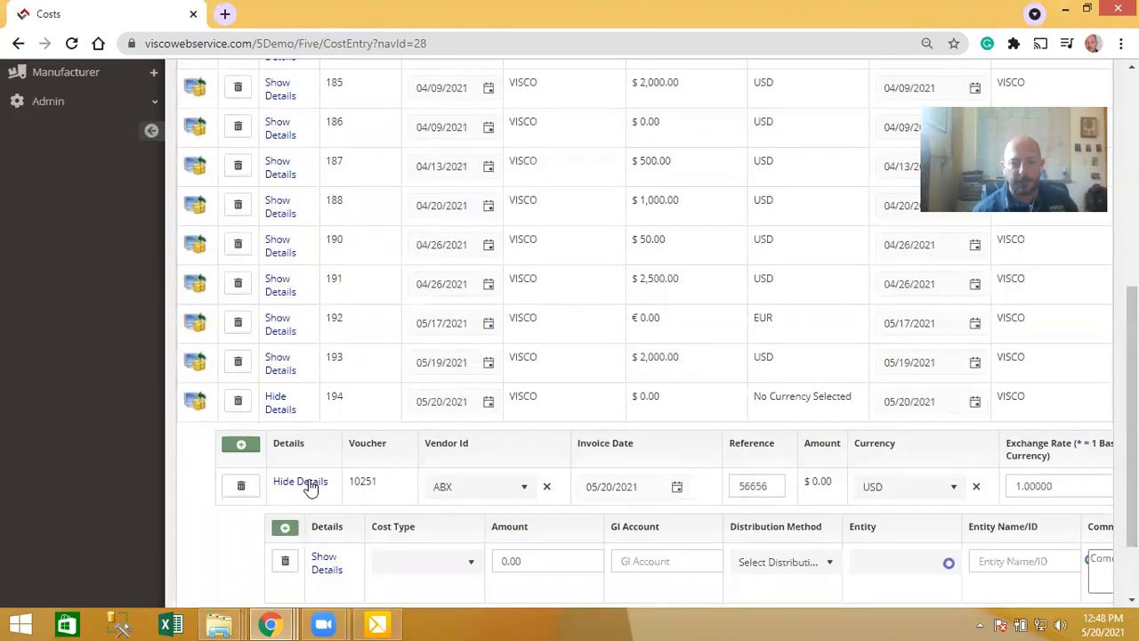
scroll(347, 483, down, 1)
scroll(347, 483, down, 1)
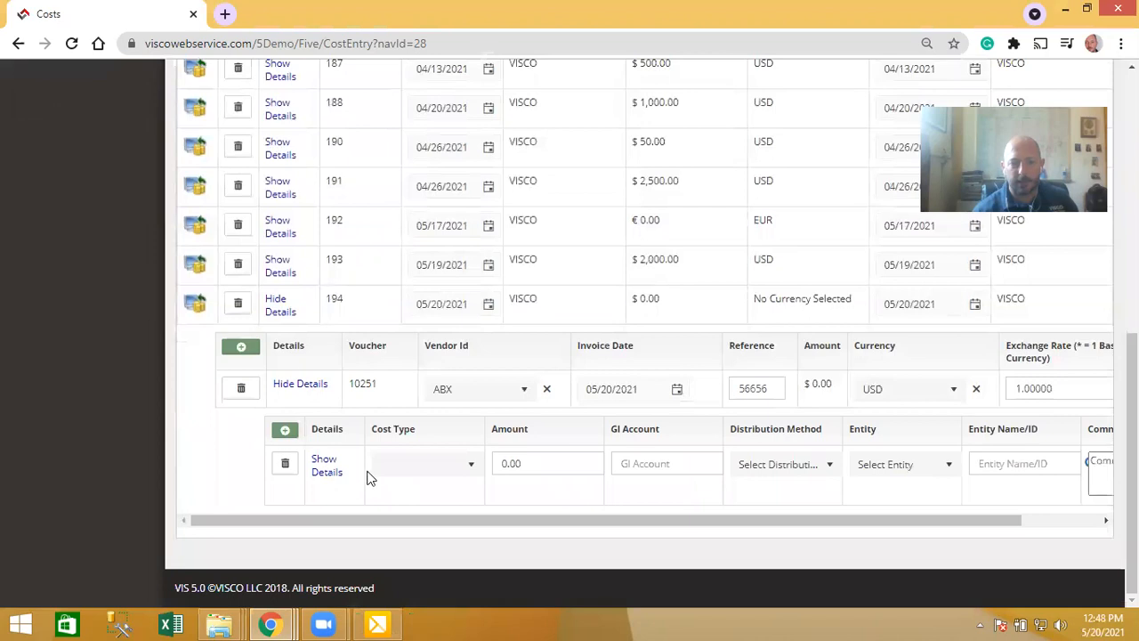
click(428, 470)
click(511, 449)
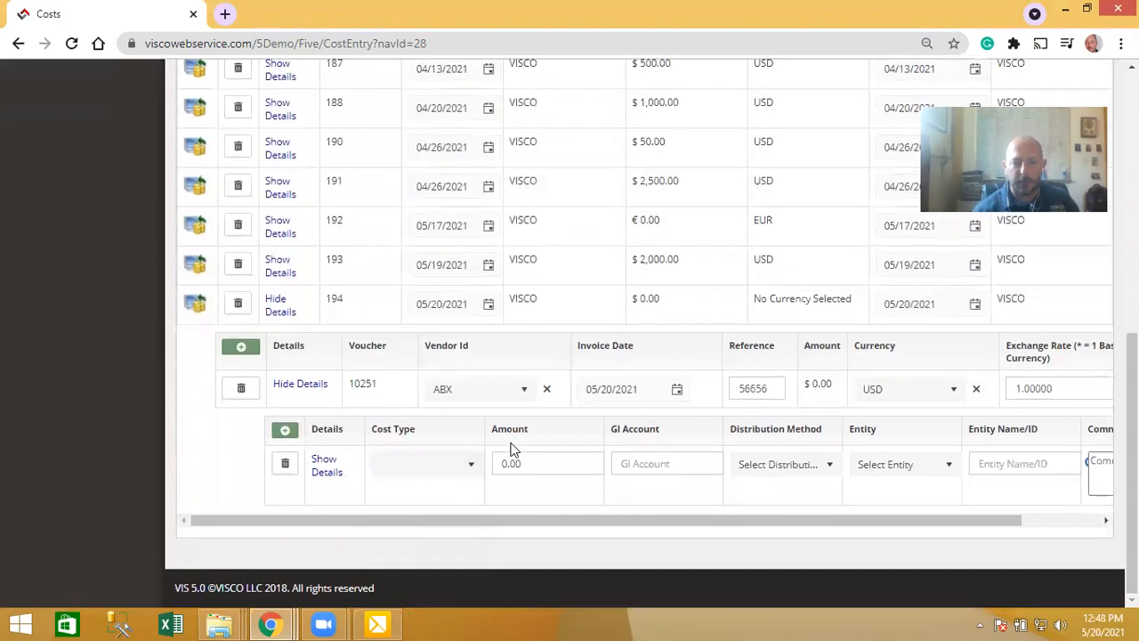
click(460, 478)
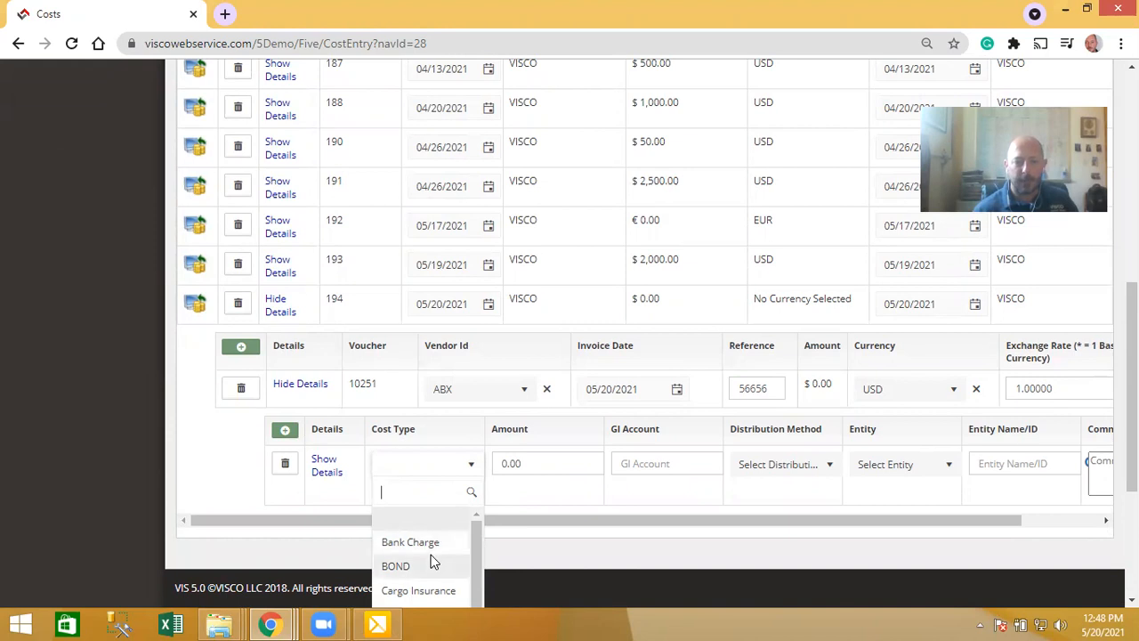
scroll(433, 570, down, 1)
scroll(433, 570, up, 1)
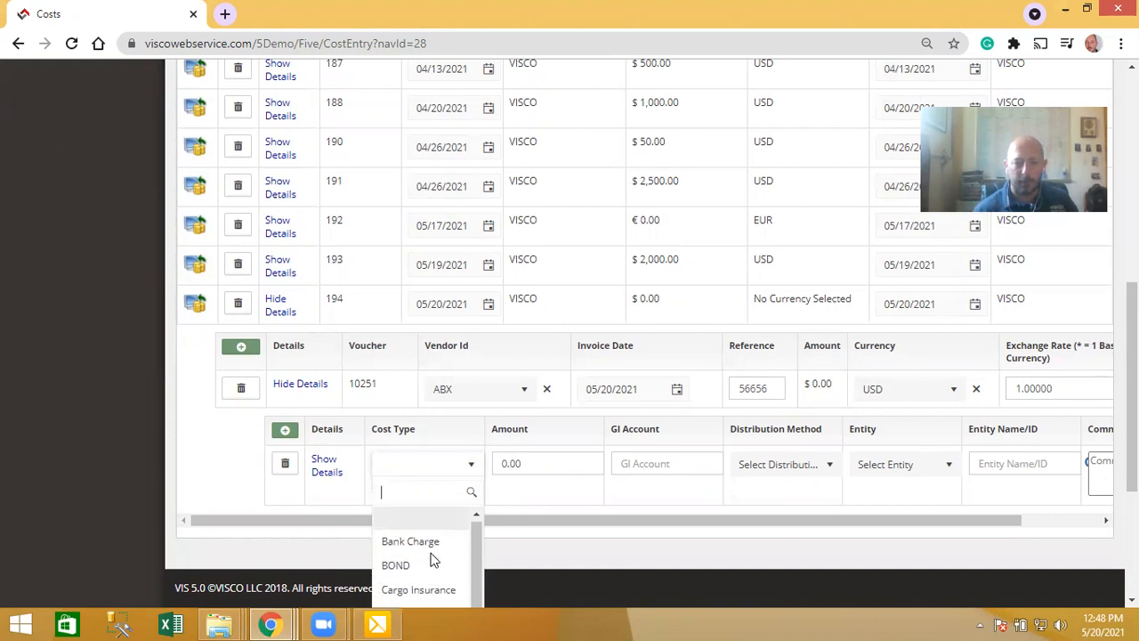
text(ocean)
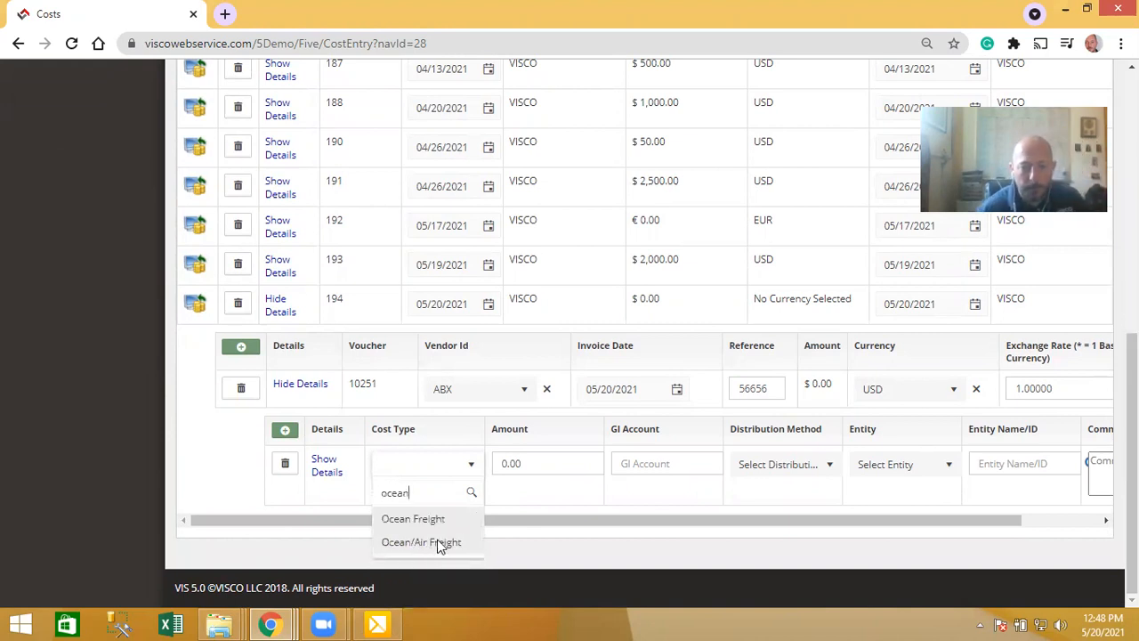
click(436, 524)
Set the amount of the Ocean Freight cost line to 3000
click(519, 463)
text(3)
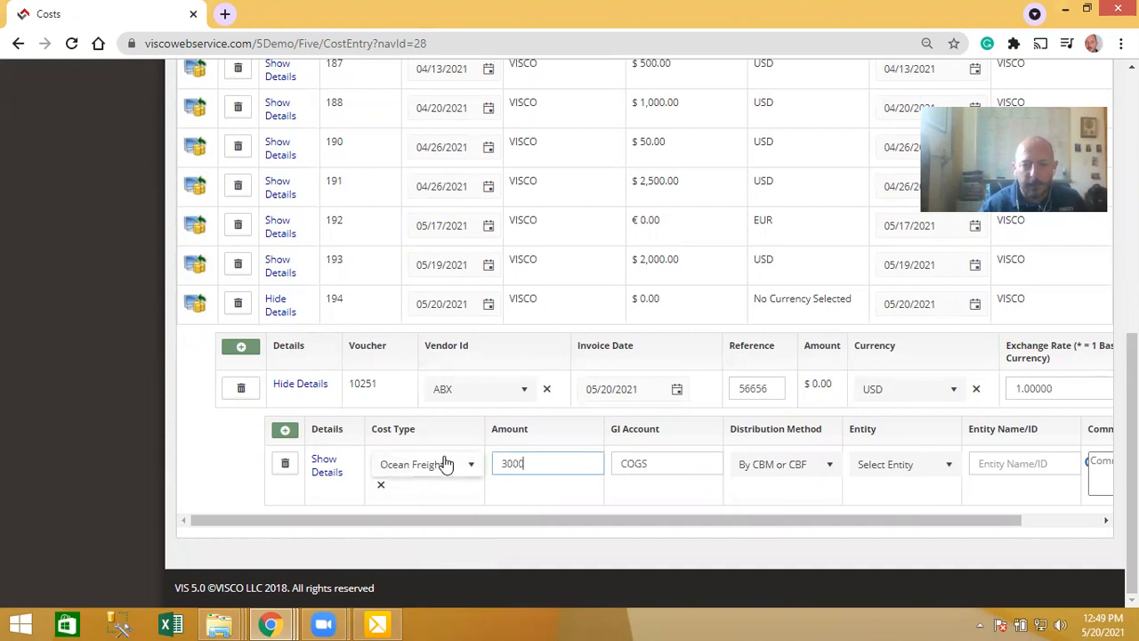
text(000)
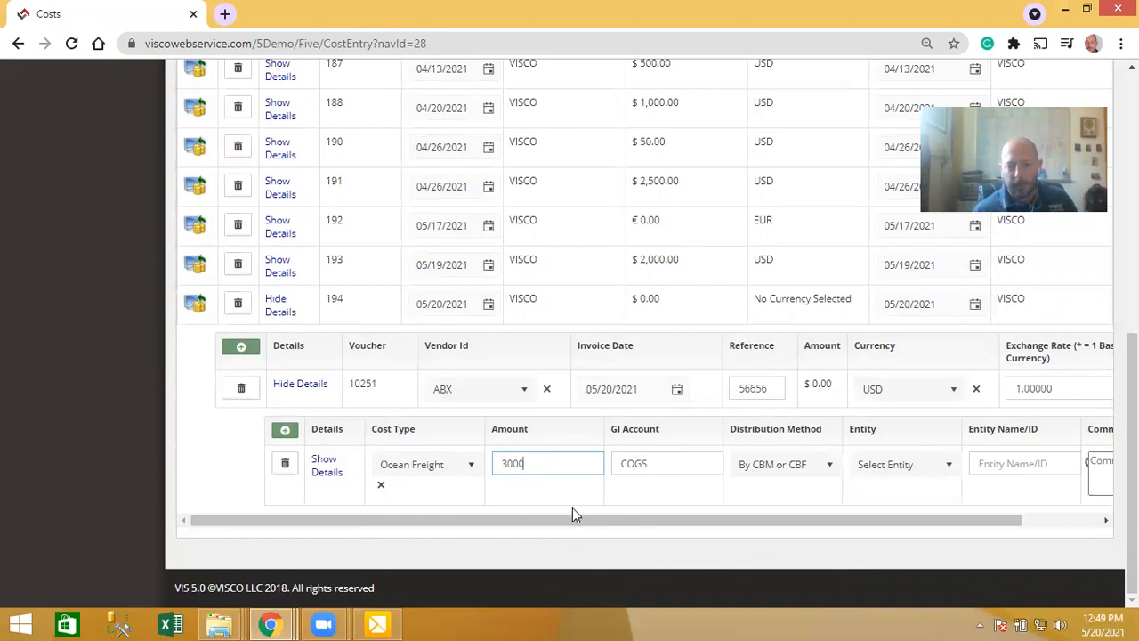
drag(583, 521, 624, 521)
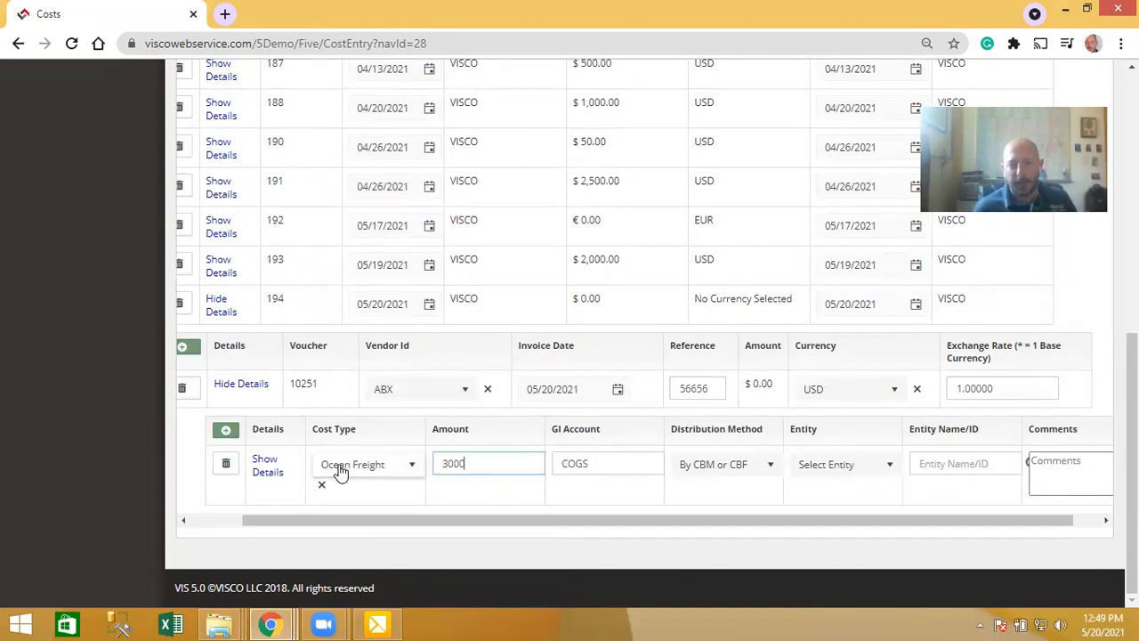
Review the distribution methods, keeping By CBM or CBF, and set the cost line's entity to Container
click(709, 473)
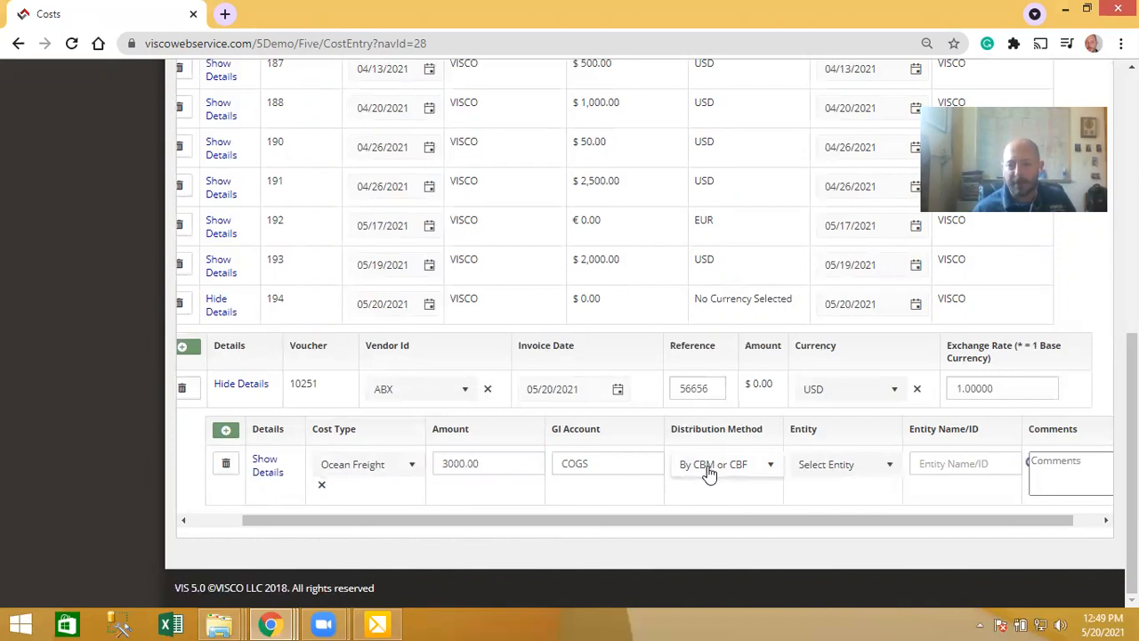
click(767, 475)
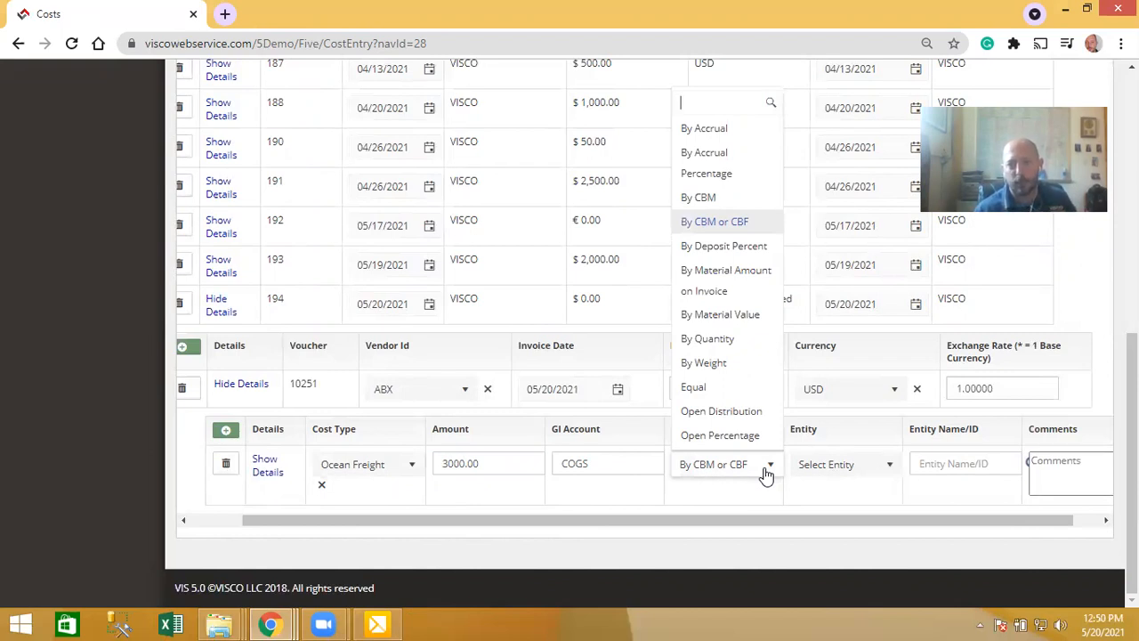
click(733, 523)
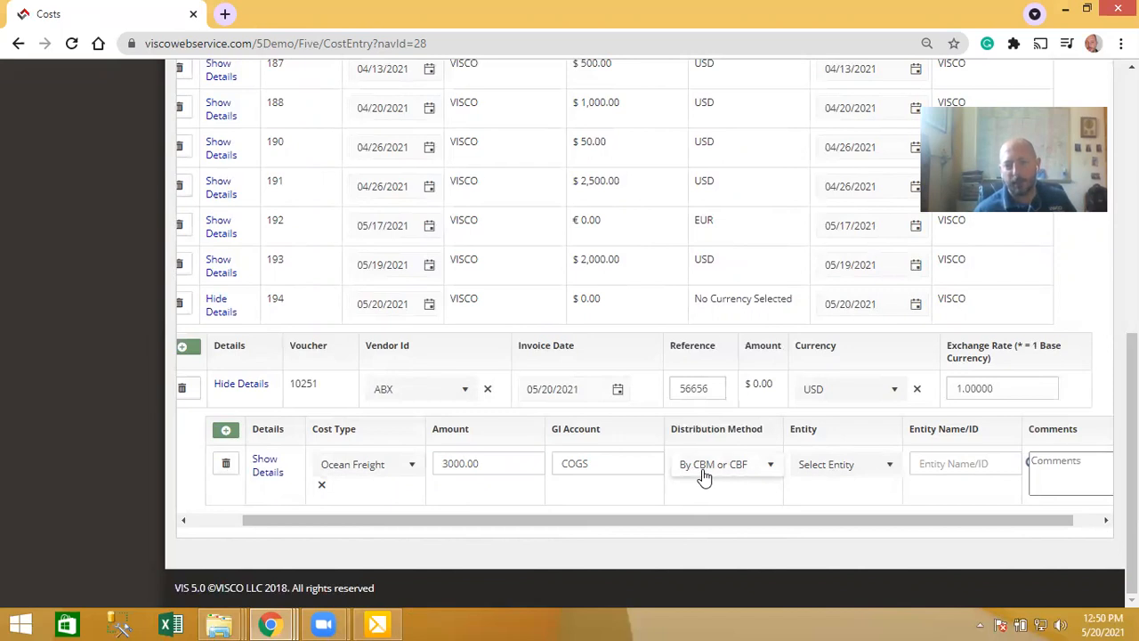
click(845, 474)
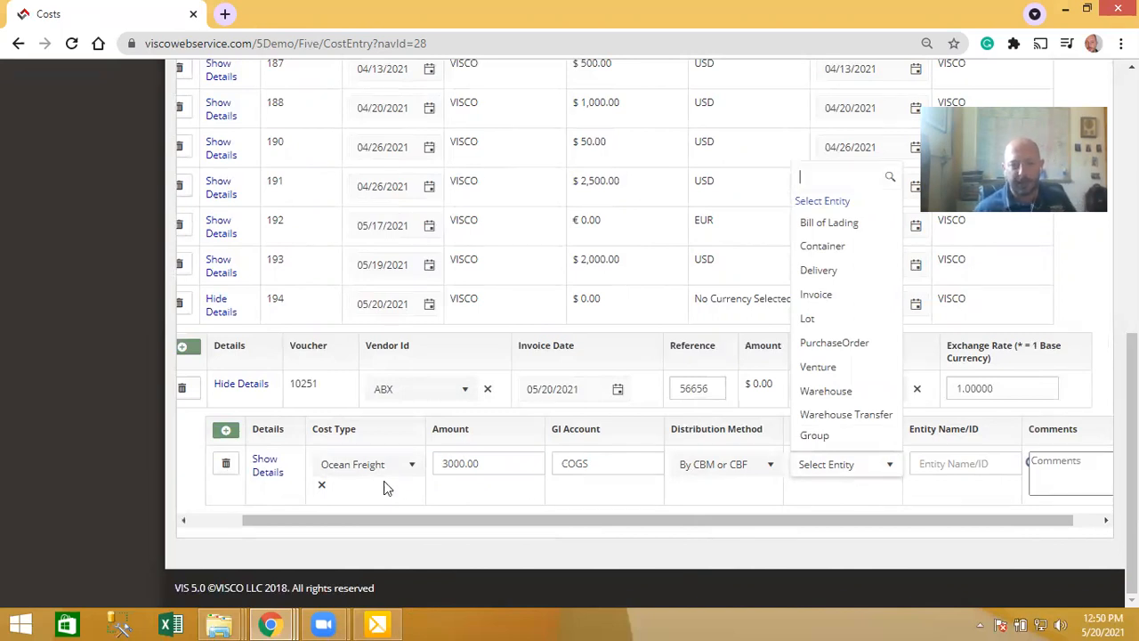
click(847, 249)
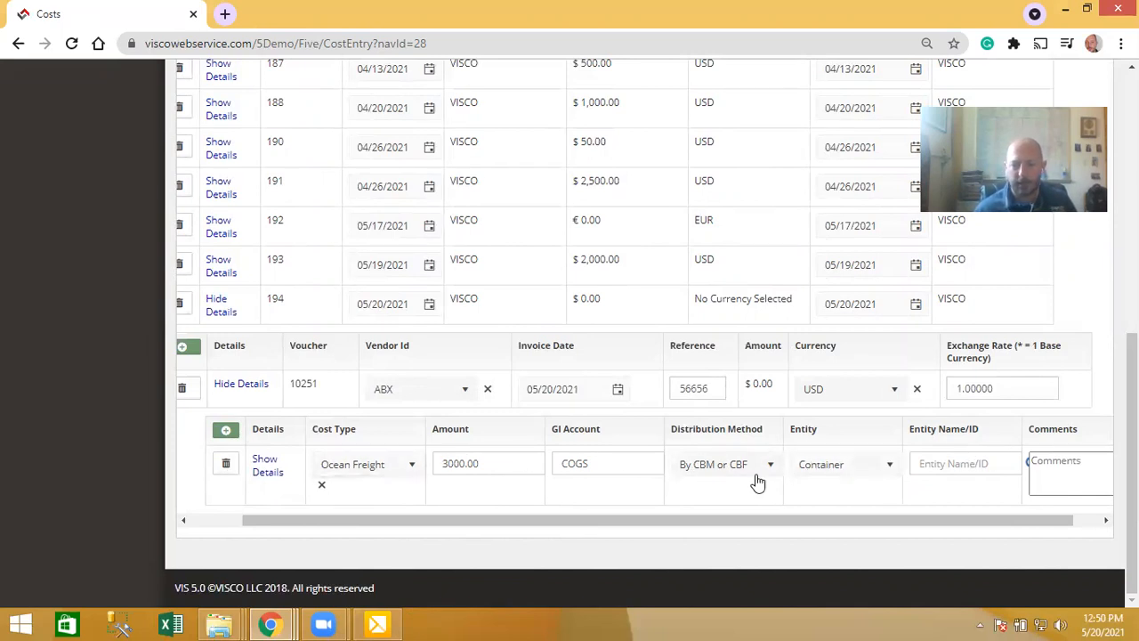
Try to assign container MSC674342 to the Ocean Freight cost, sorting the container list by ETD
click(1025, 469)
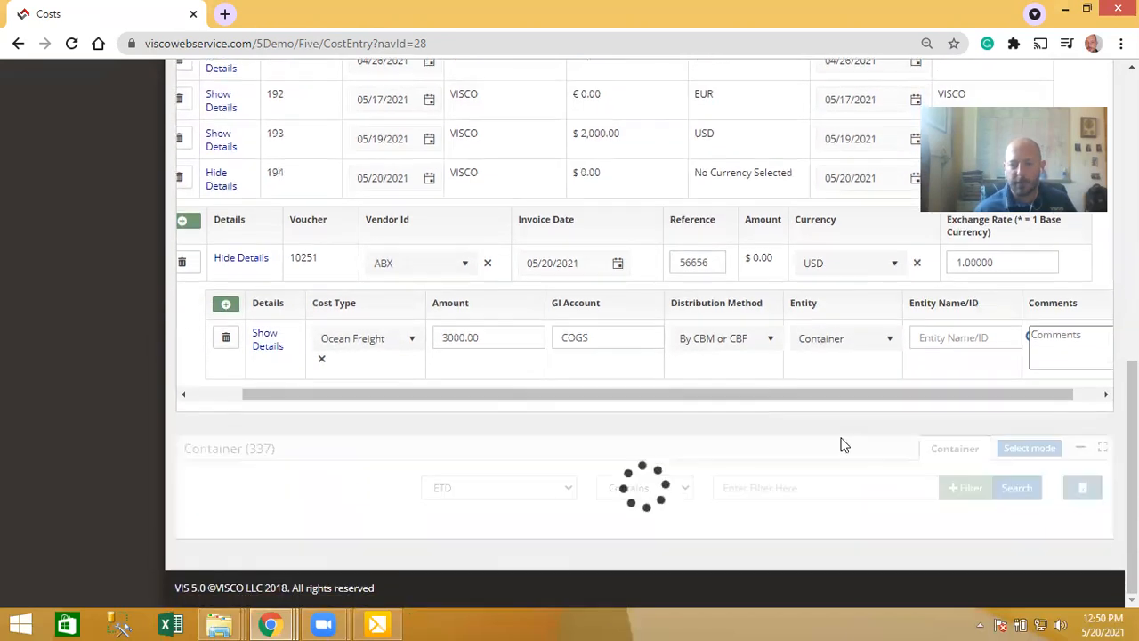
scroll(582, 424, down, 3)
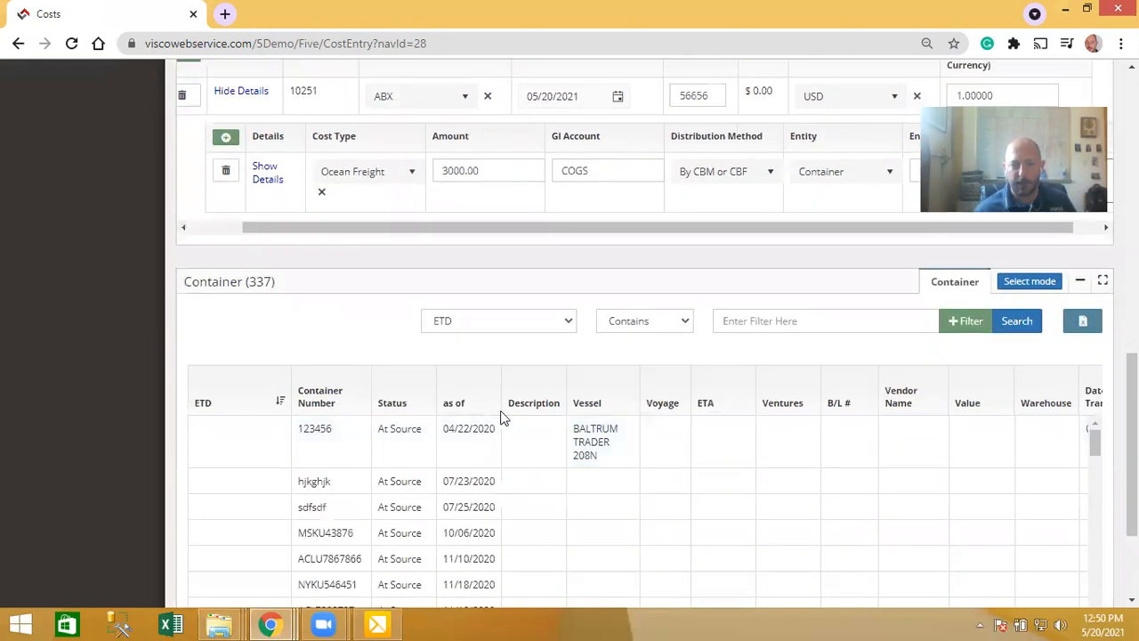
click(456, 403)
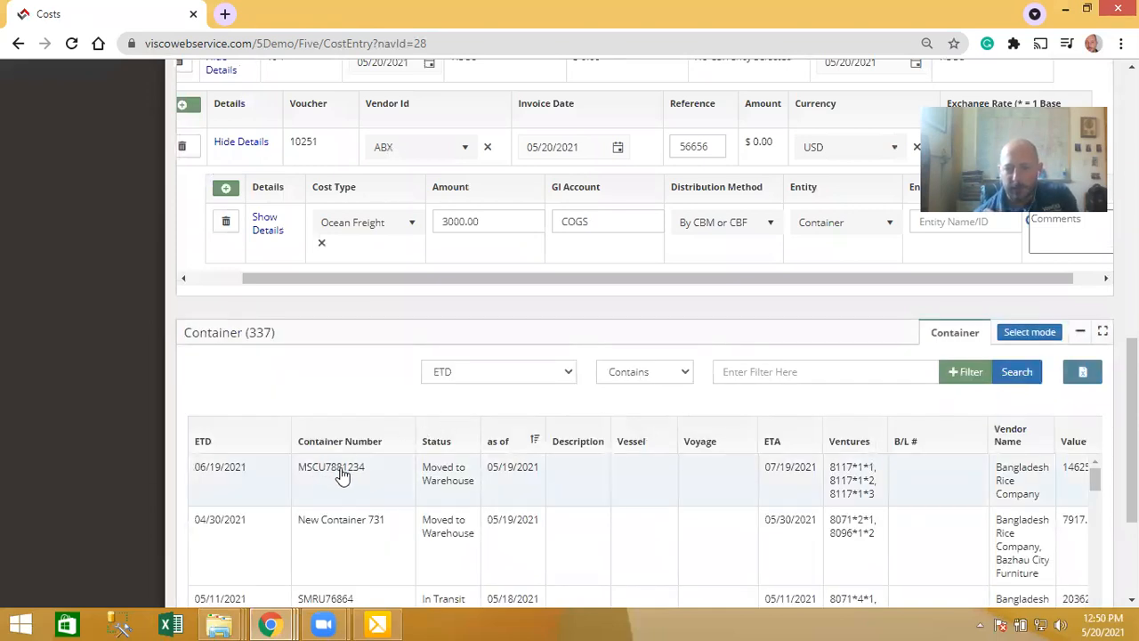
click(225, 445)
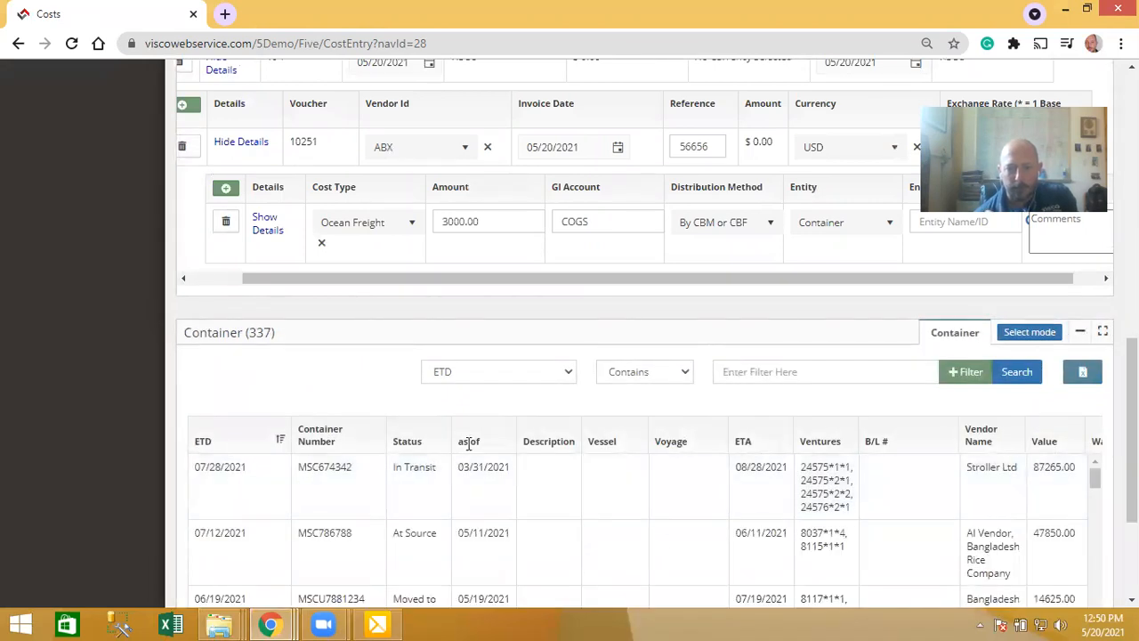
scroll(280, 477, up, 10)
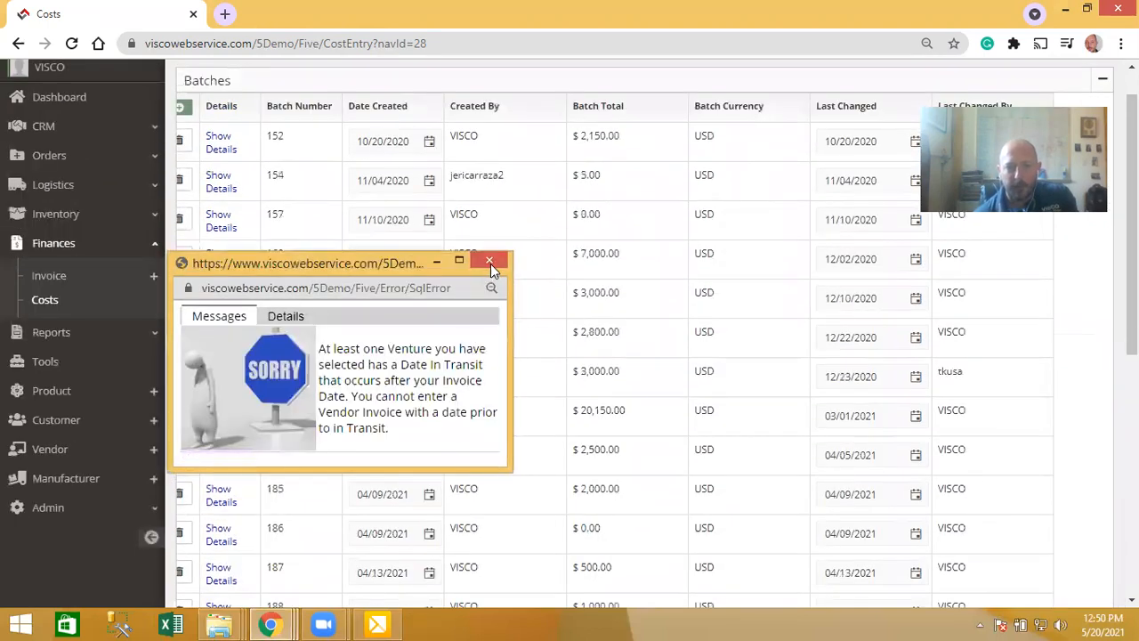
click(490, 262)
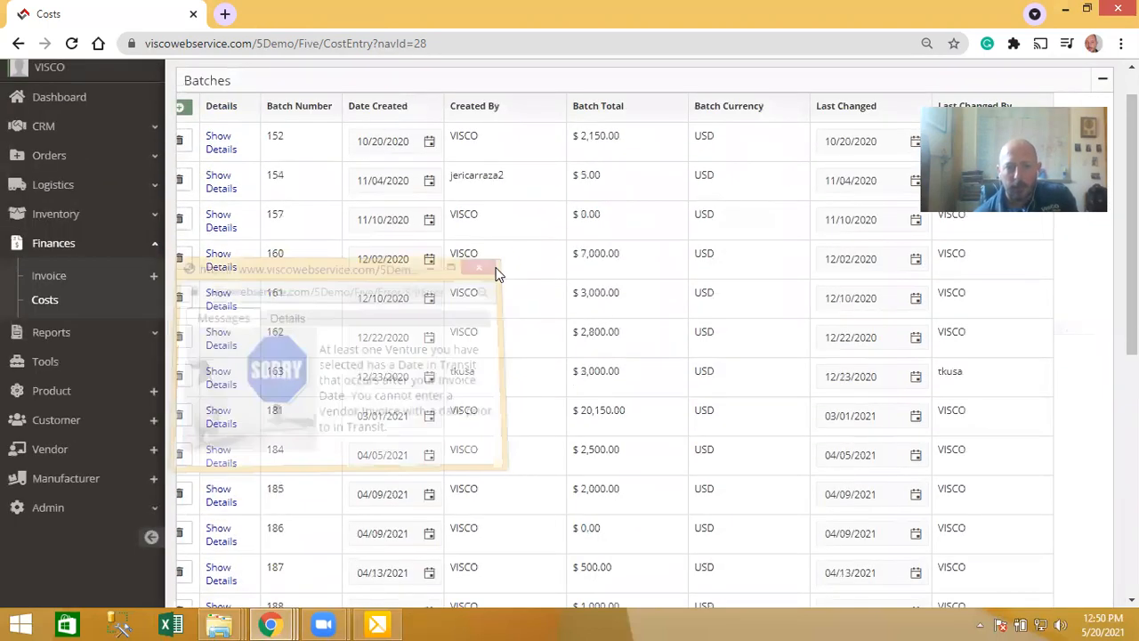
Assign container MSCU7881234 to the Ocean Freight cost line, with the container list sorted by the as-of date
scroll(547, 403, down, 5)
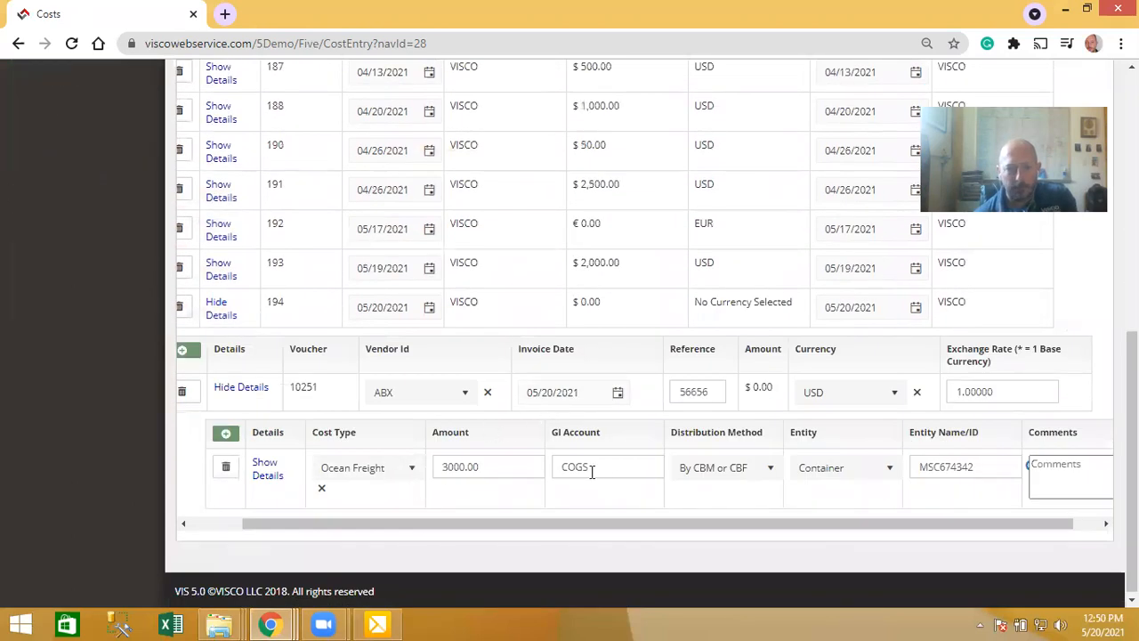
click(1006, 469)
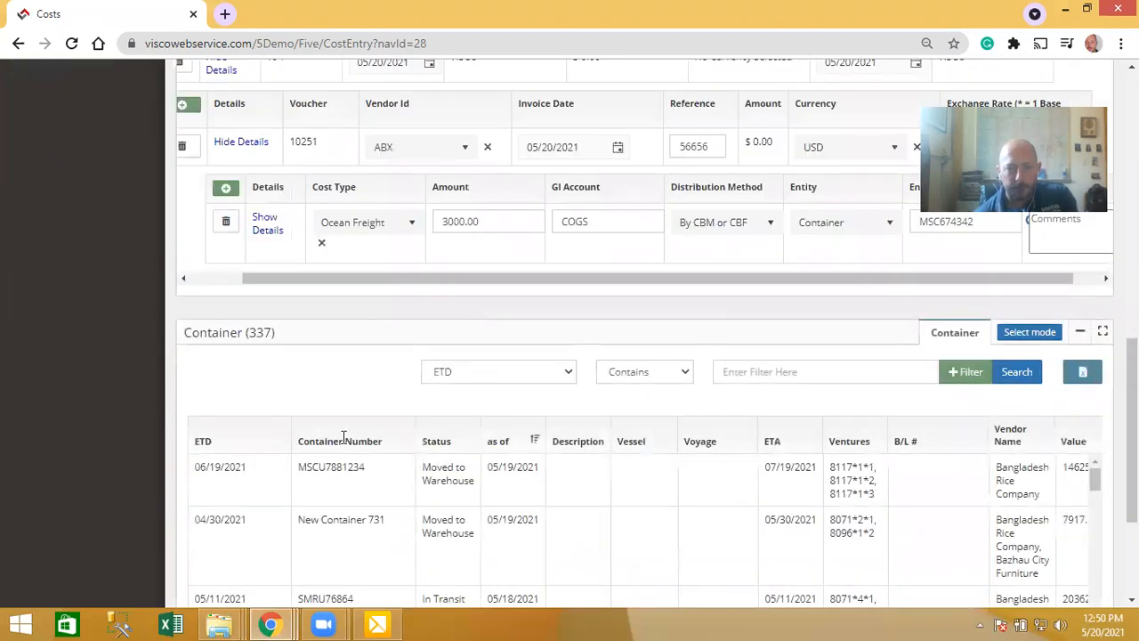
click(261, 472)
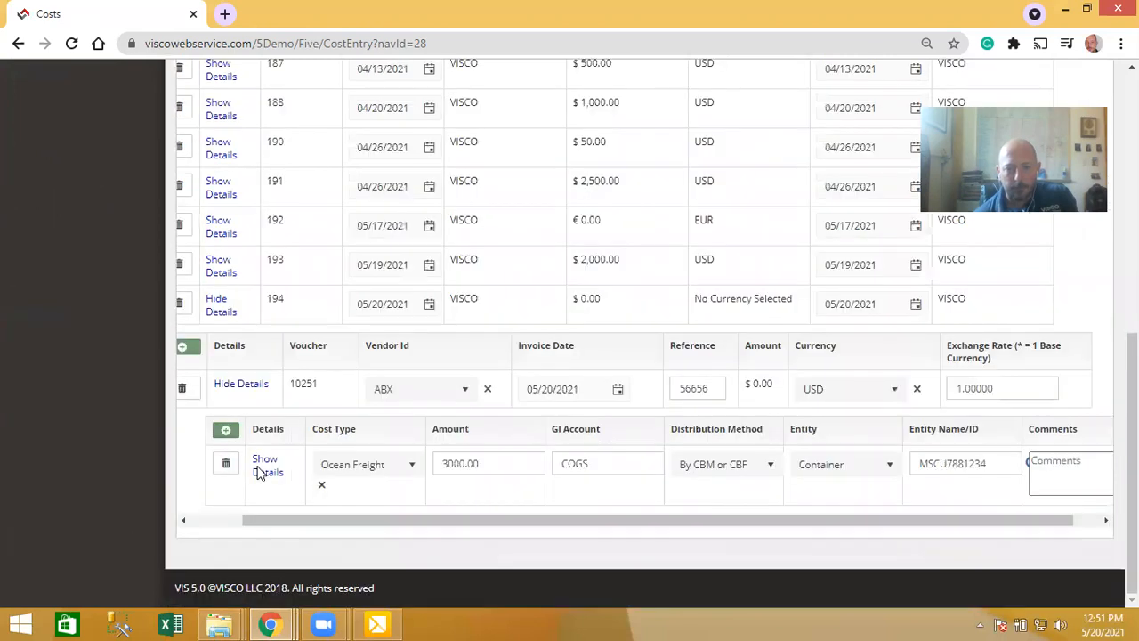
Expand the Ocean Freight line's details and examine how its amount is distributed across the container's ventures
scroll(271, 468, up, 6)
scroll(420, 442, down, 8)
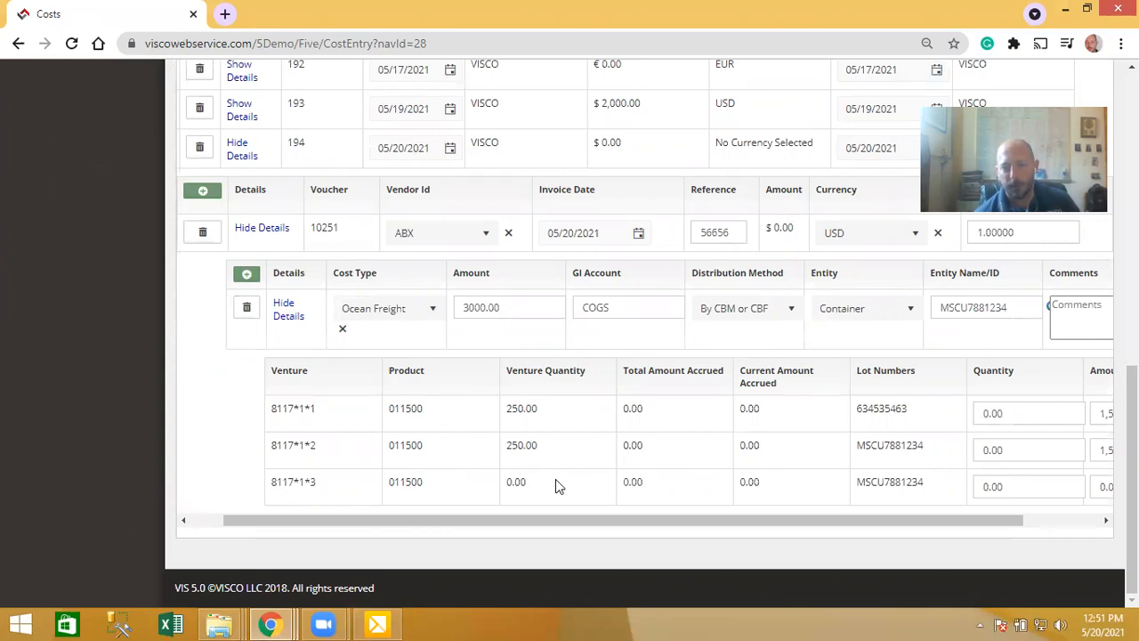
drag(613, 522, 690, 528)
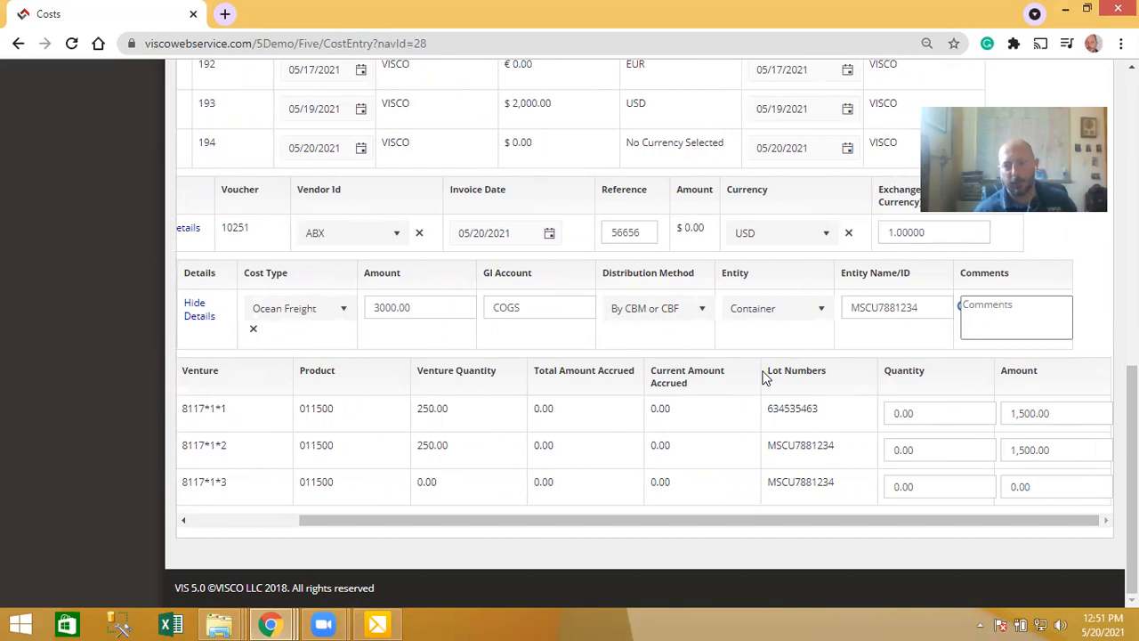
drag(750, 522, 576, 469)
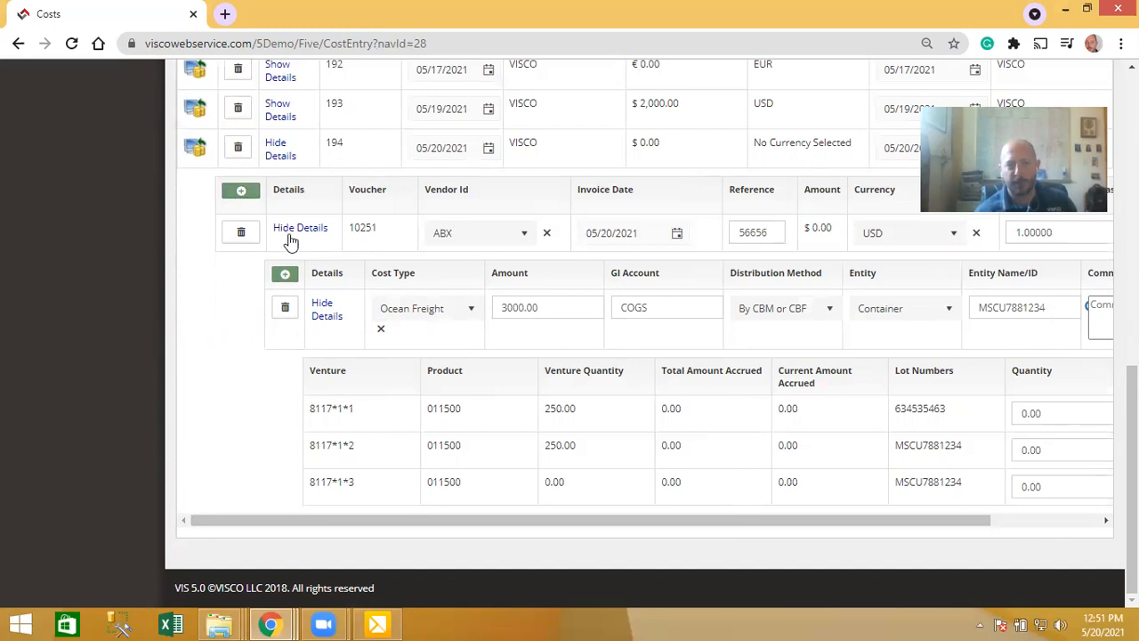
scroll(287, 242, up, 1)
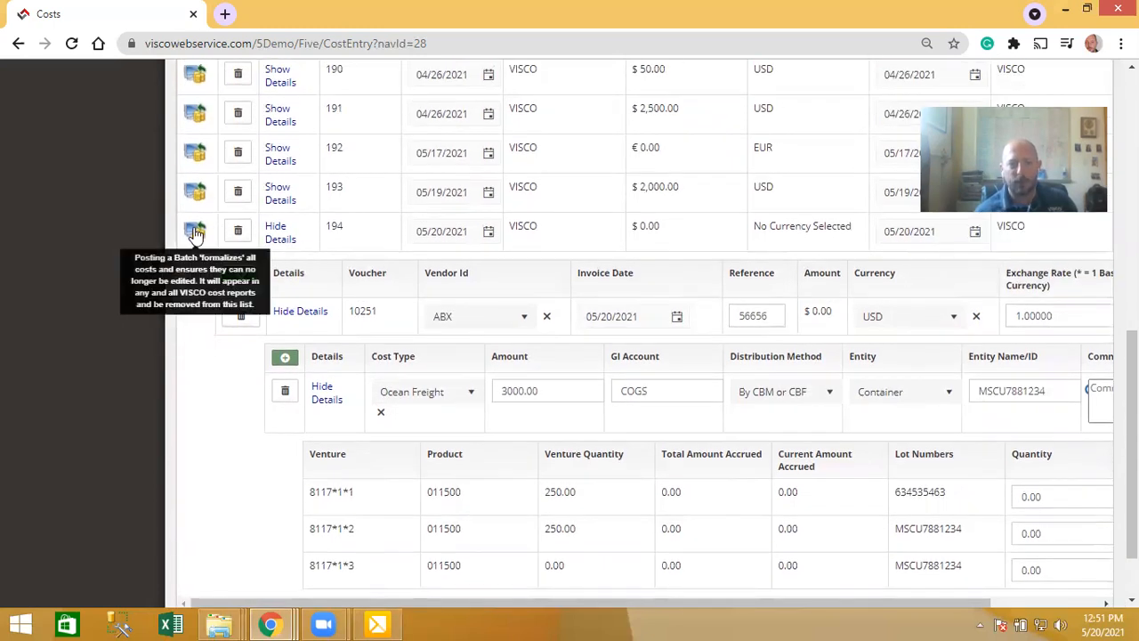